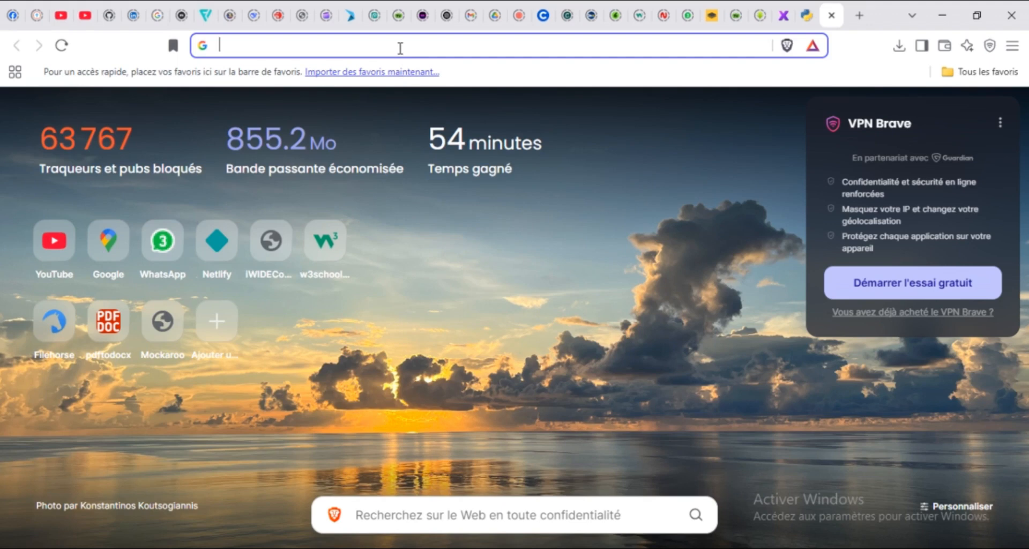
type("P")
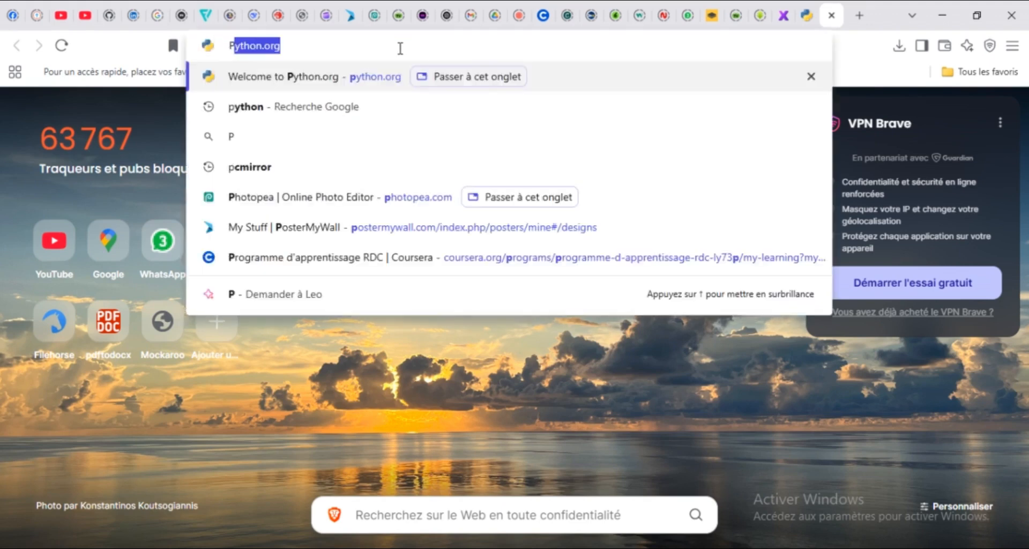
type("YTHON")
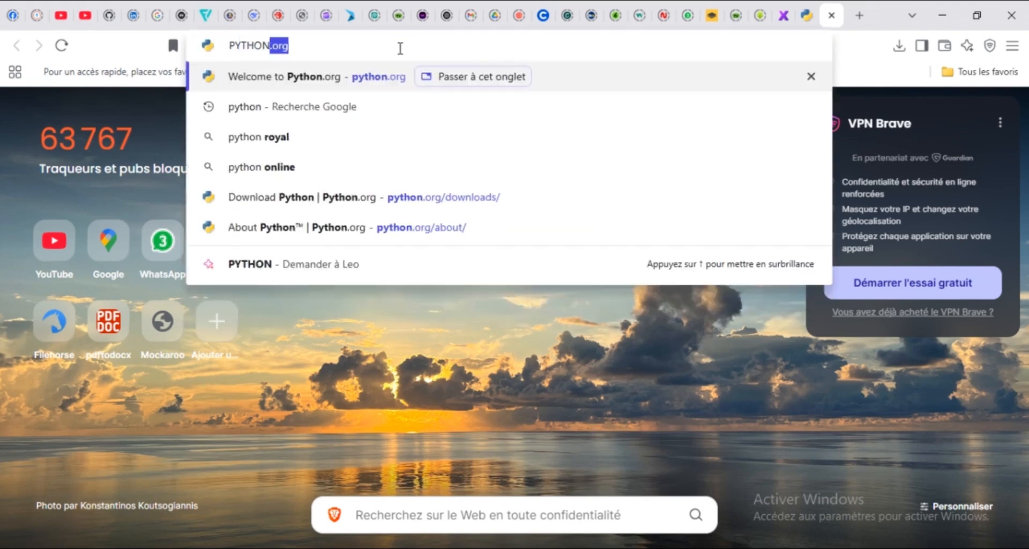
type(".ORG")
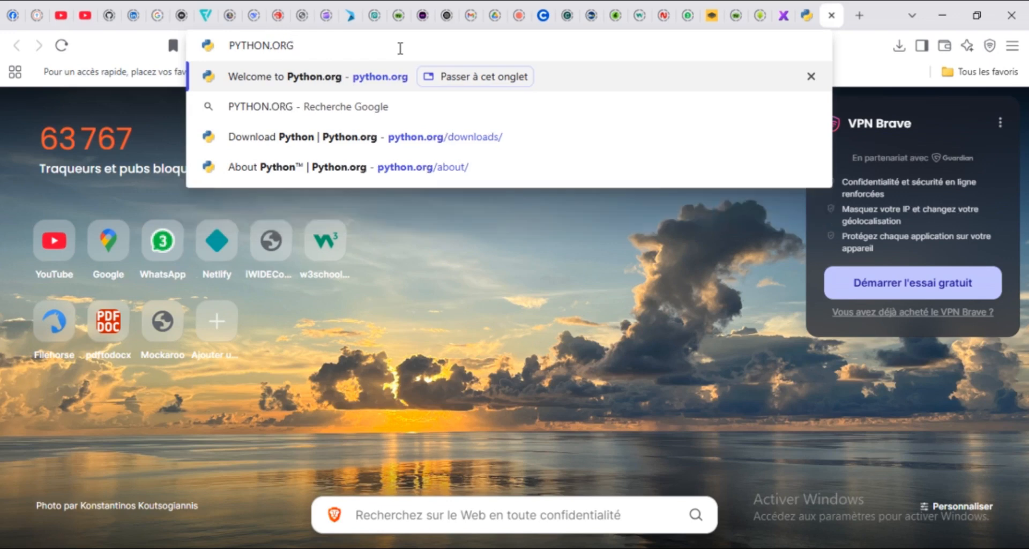
left_click_drag(312, 49, 223, 60)
key("BackSpace")
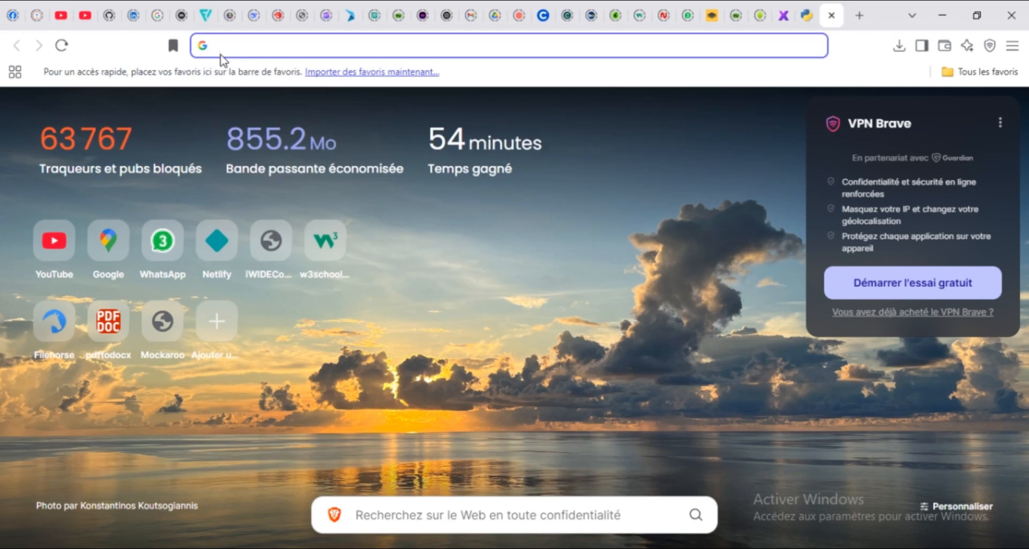
Open the python.org website in the browser
type("pyth")
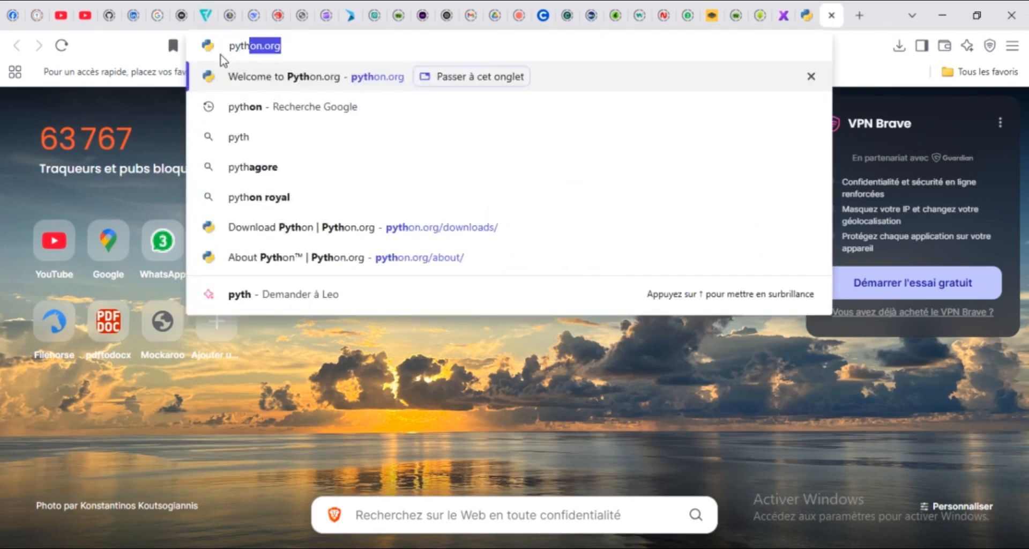
type("o")
key("BackSpace")
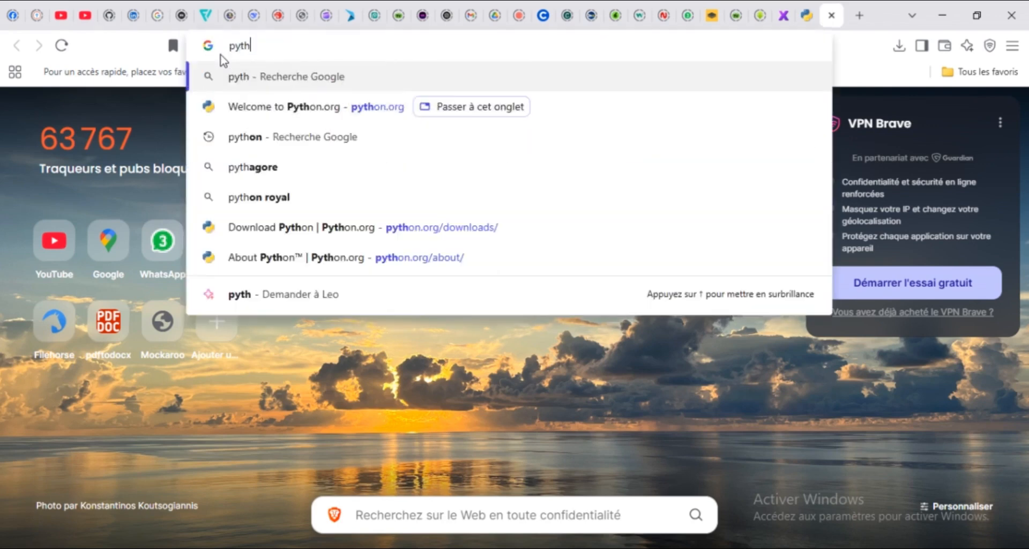
type("on.")
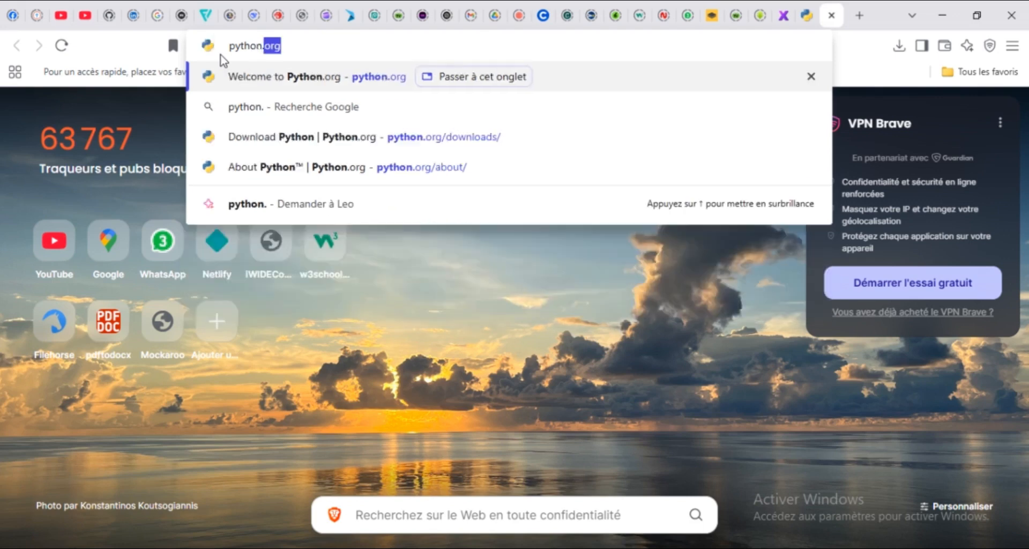
type("org")
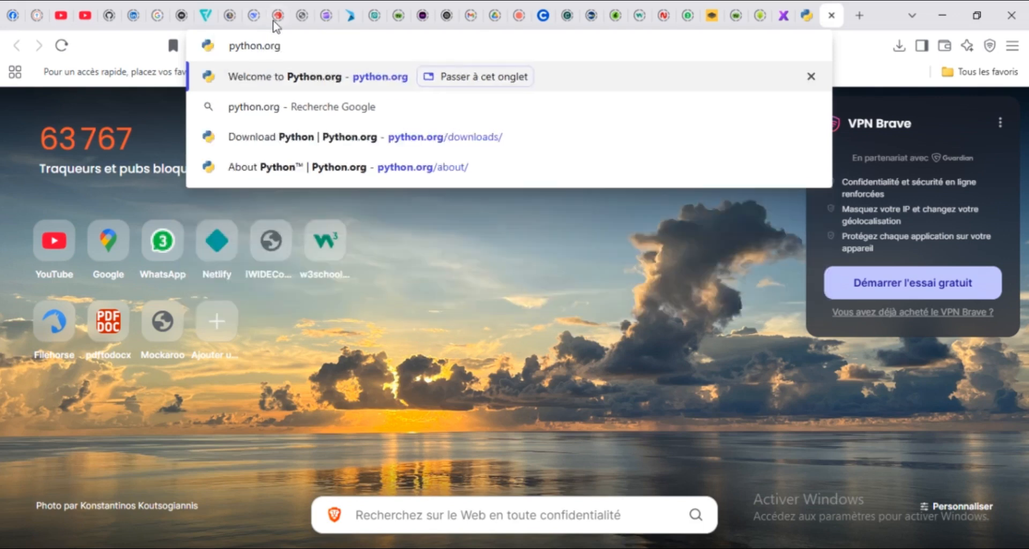
left_click(808, 23)
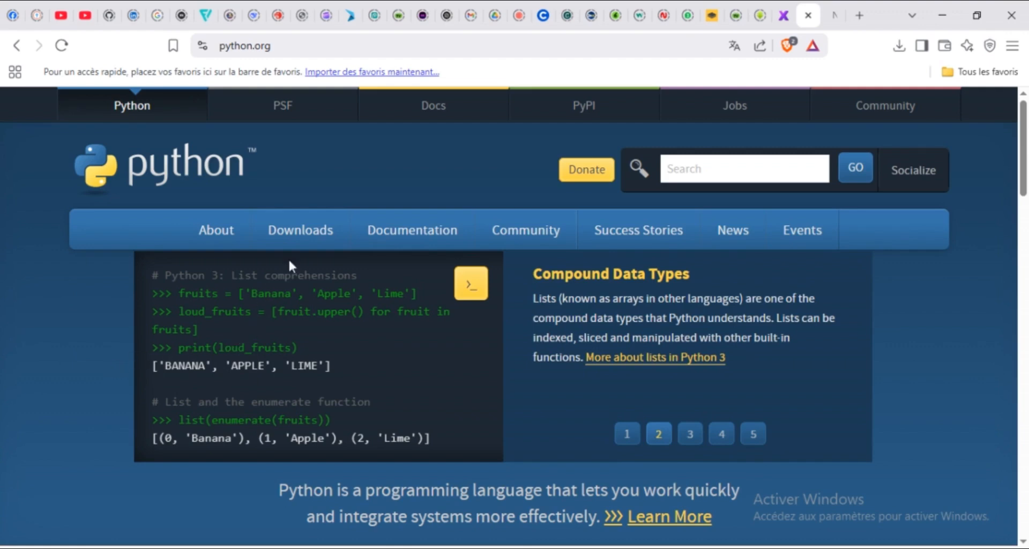
Start downloading the Python 3.13.4 installer for Windows and cancel saving the file
mouse_move(298, 229)
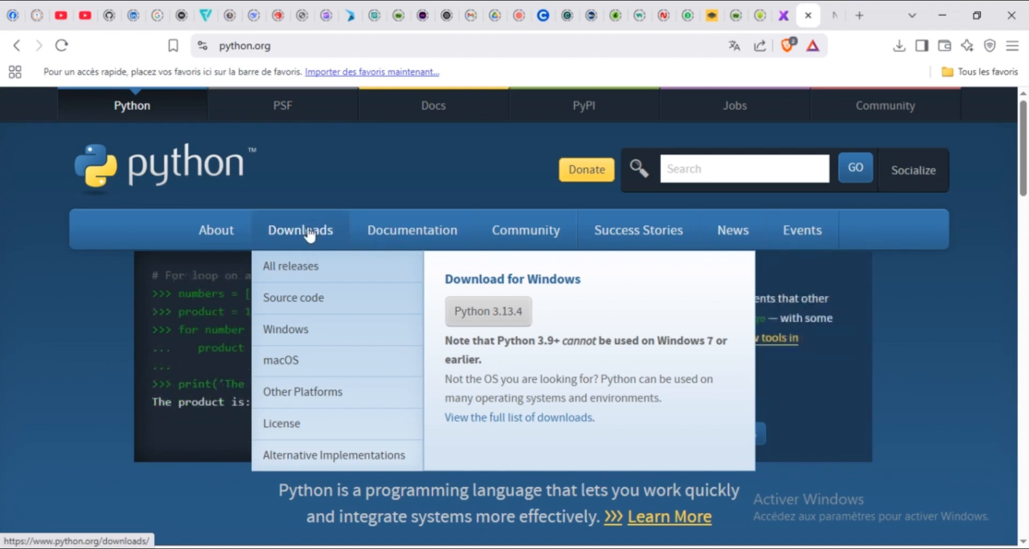
left_click(496, 316)
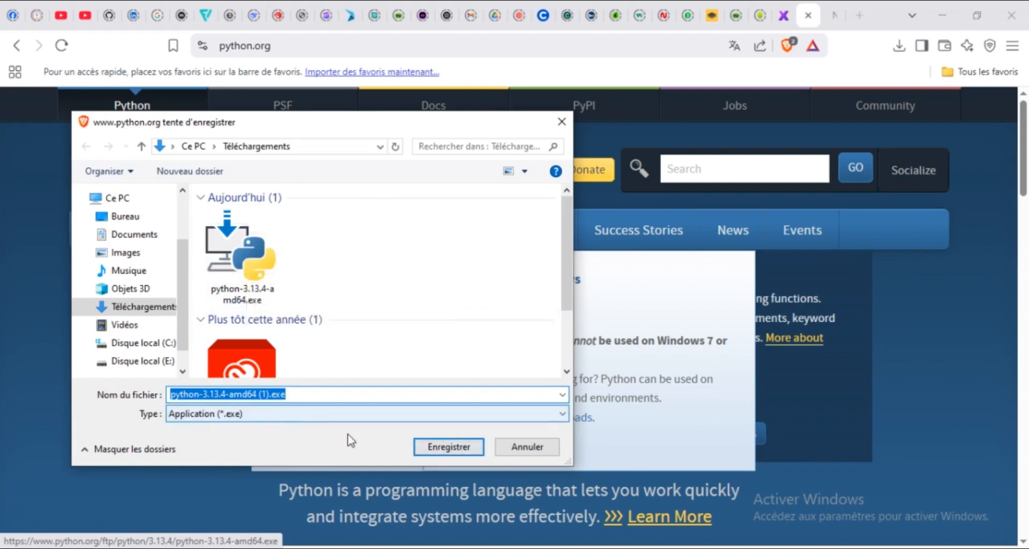
left_click(513, 449)
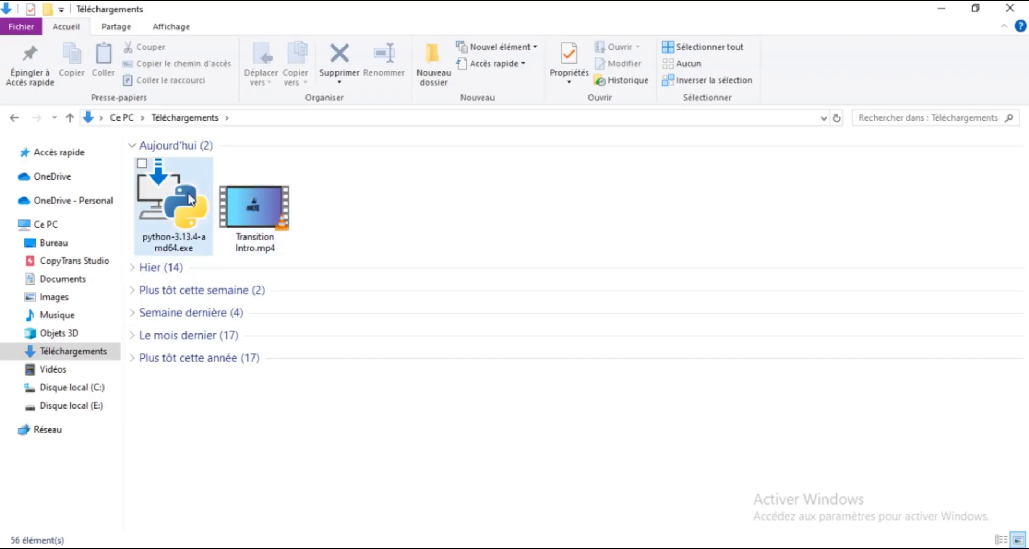
Run python-3.13.4-amd64.exe from the Analytic folder and start the default installation with admin privileges off and python.exe added to PATH
mouse_move(190, 199)
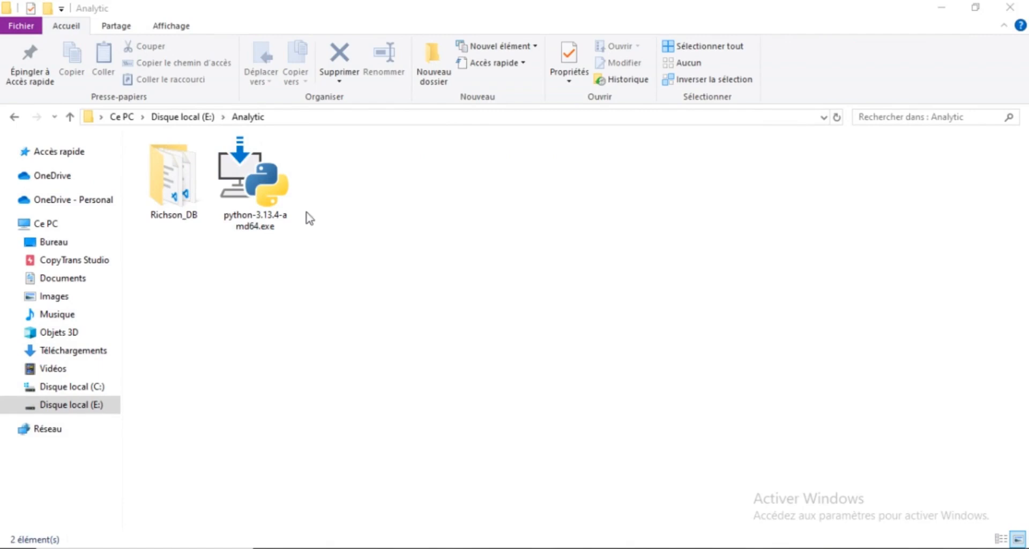
double_click(275, 200)
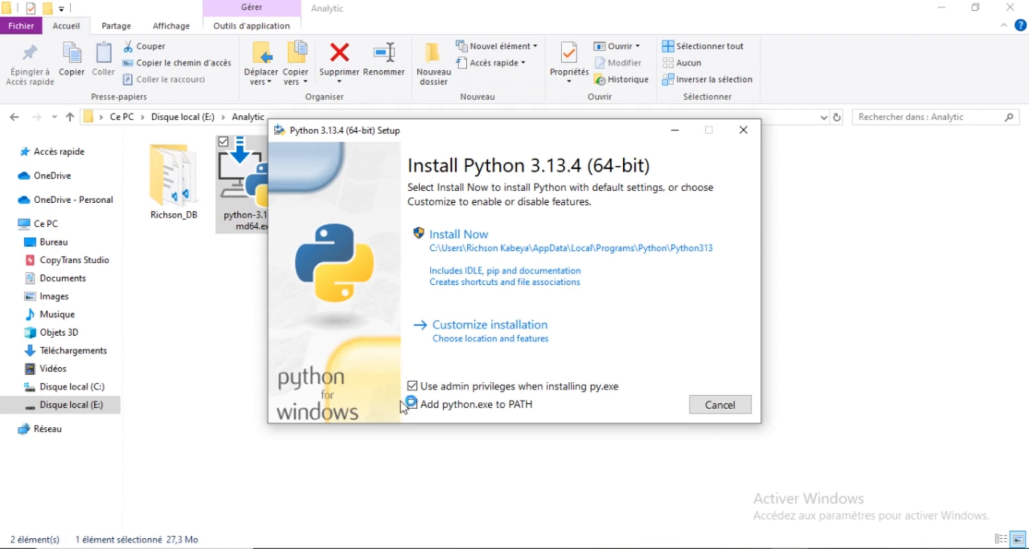
left_click(412, 385)
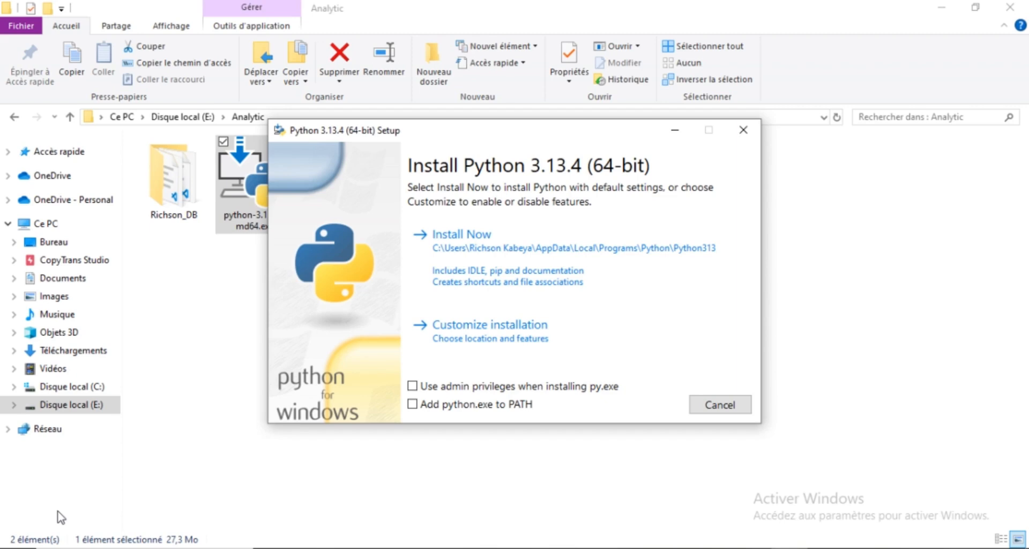
left_click(412, 404)
left_click(515, 248)
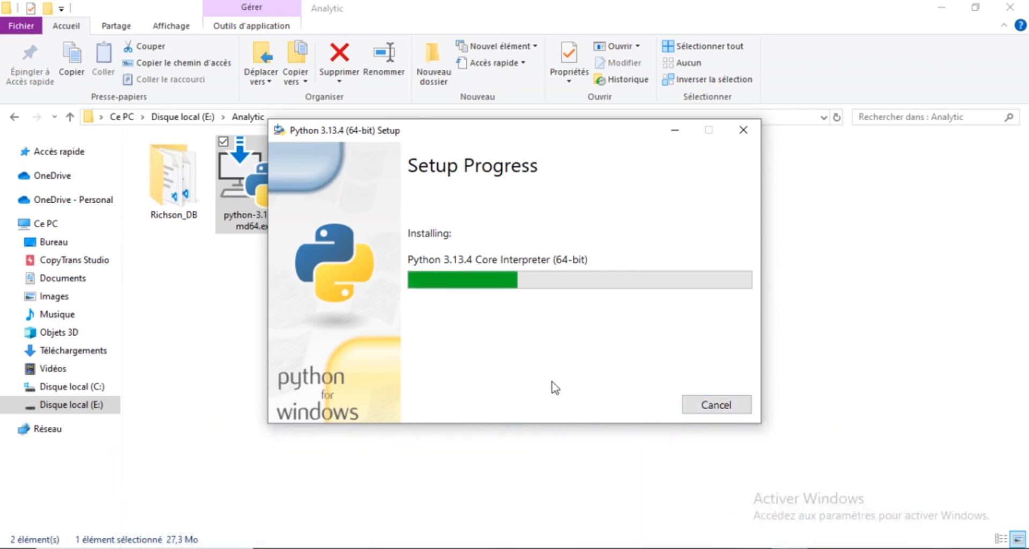
Cancel the running Python 3.13.4 installation and close the setup wizard
left_click(693, 404)
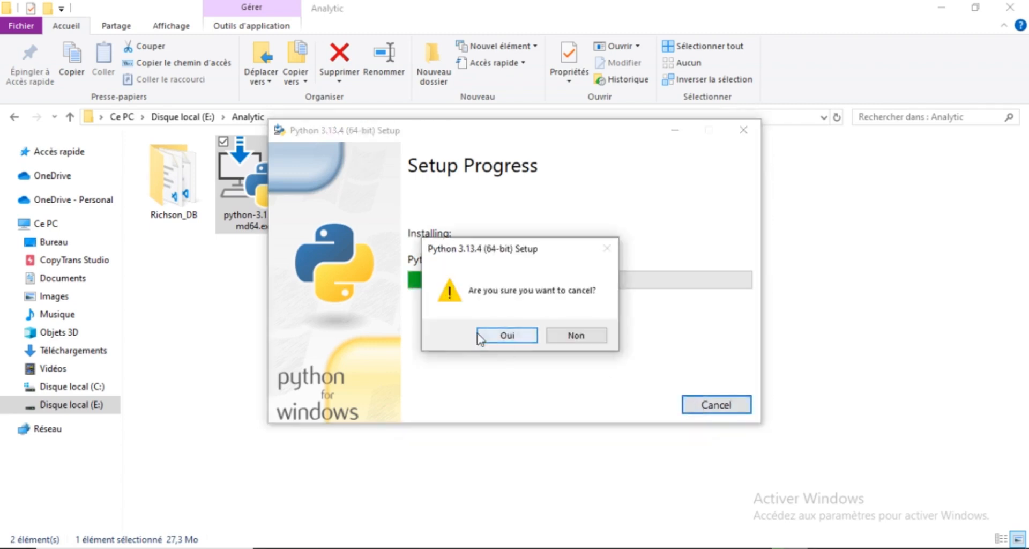
left_click(479, 336)
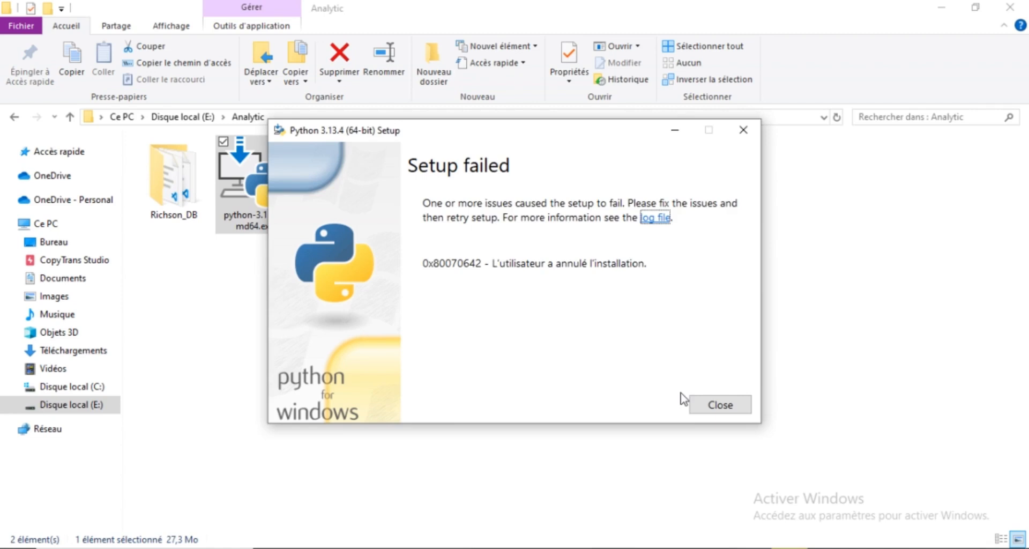
left_click(713, 404)
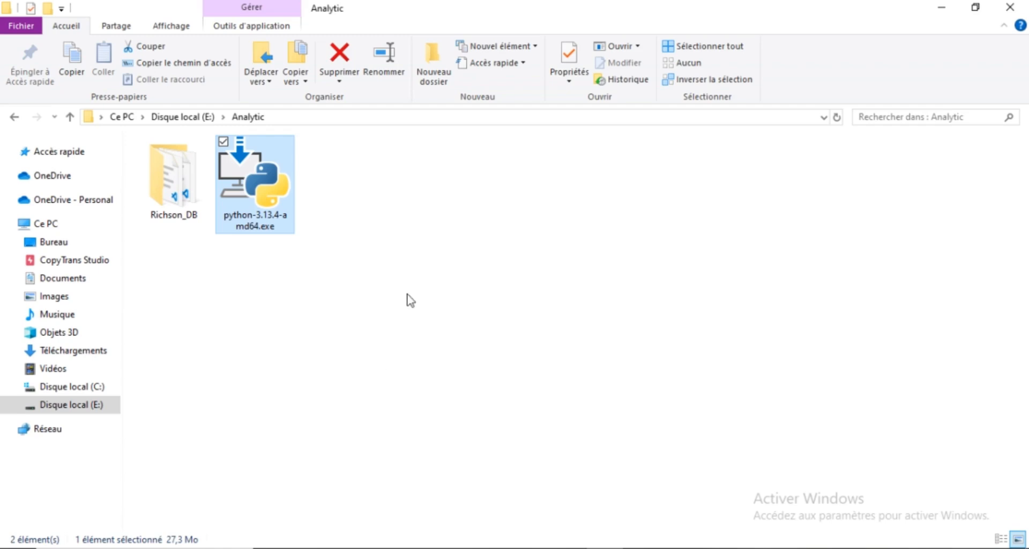
left_click(294, 326)
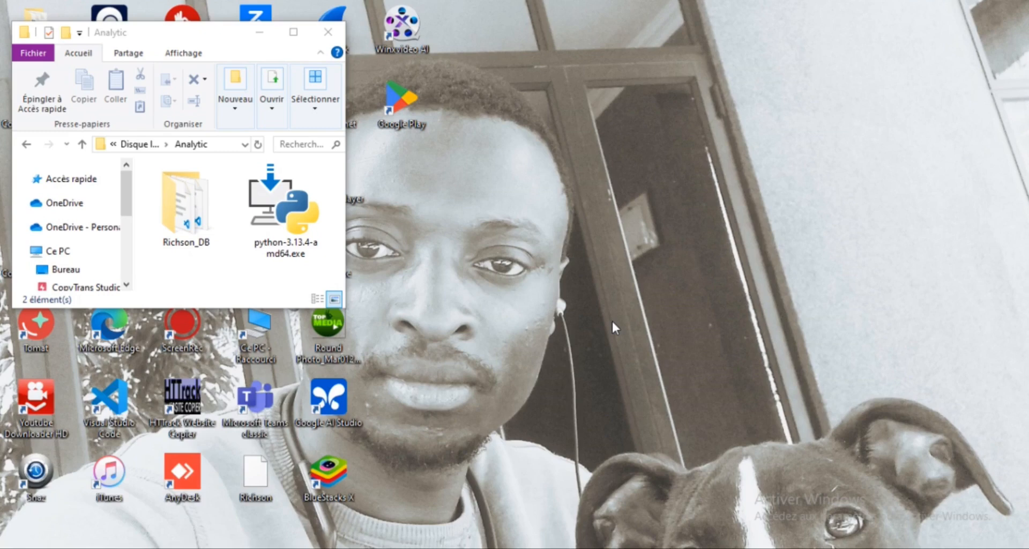
Open a Command Prompt by running cmd and maximize its window
key("super+r")
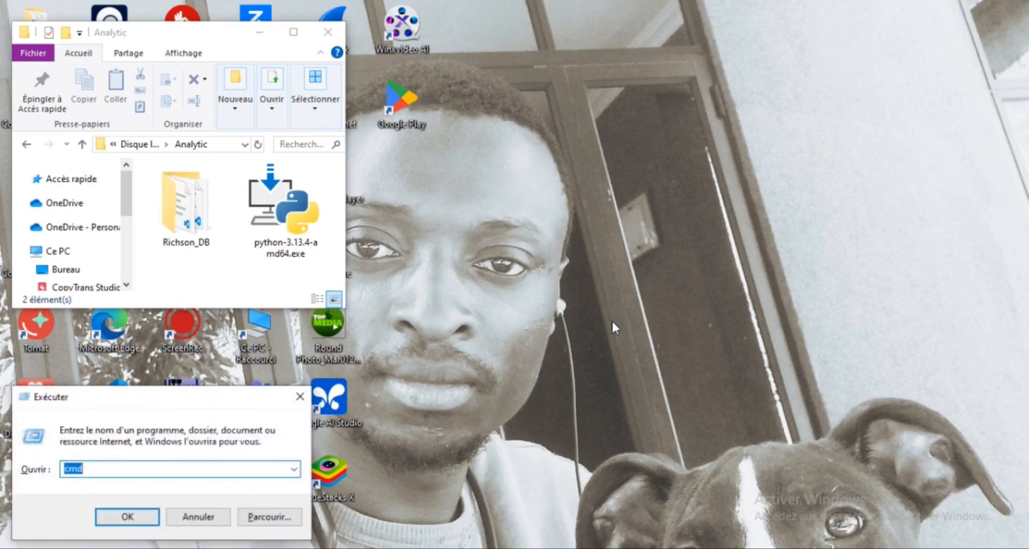
type("cmd")
left_click(128, 517)
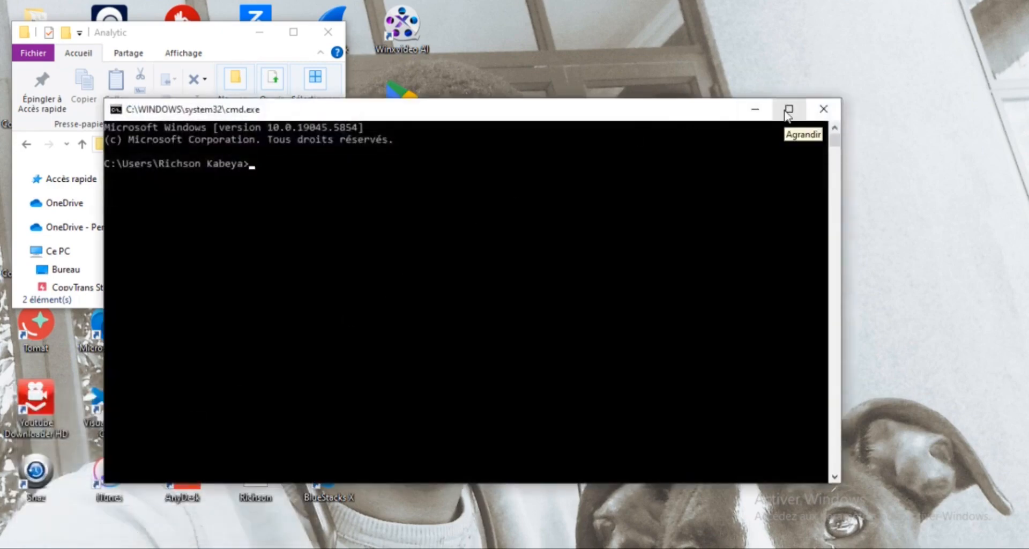
left_click(788, 109)
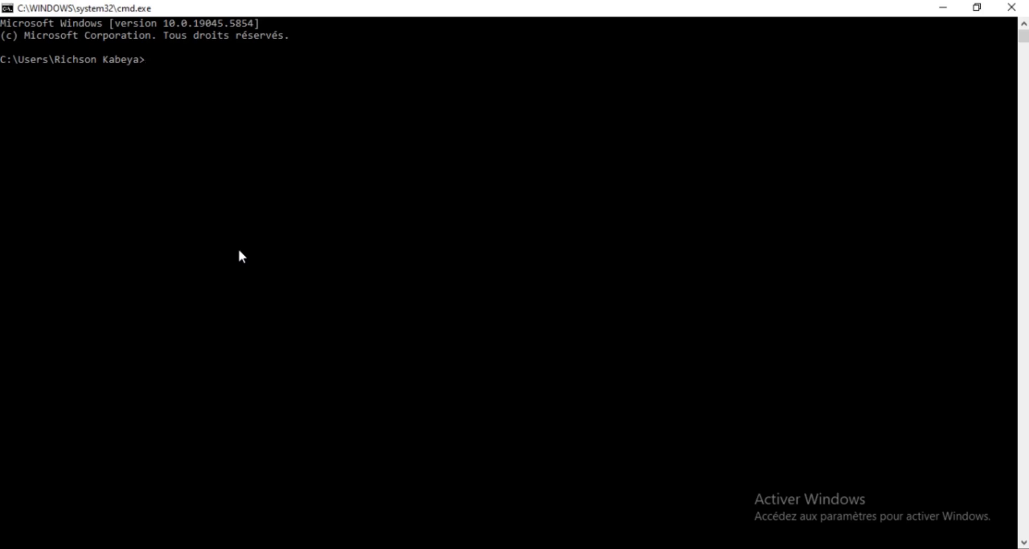
Start the Python interpreter and print the text "Hello Analytics" with the print function
type("python")
key("Return")
key("Return")
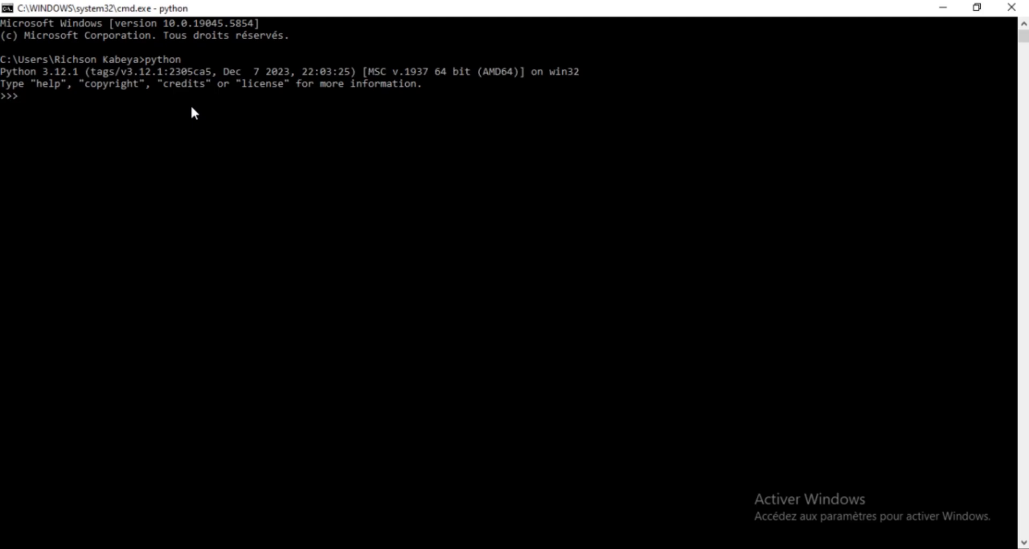
type("print(\"HelloAna")
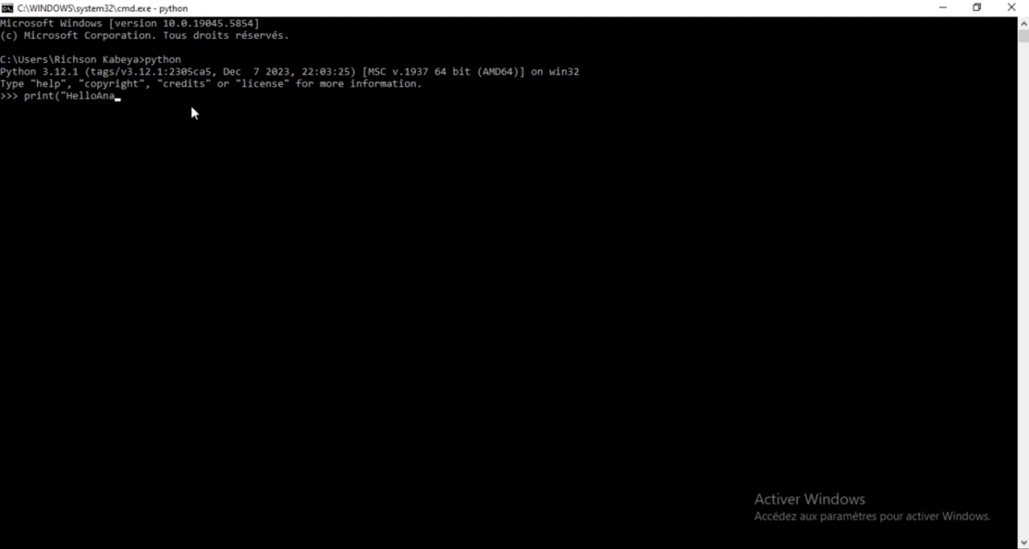
key("BackSpace")
key("BackSpace")
key("BackSpace")
type("Analytics\")")
key("Return")
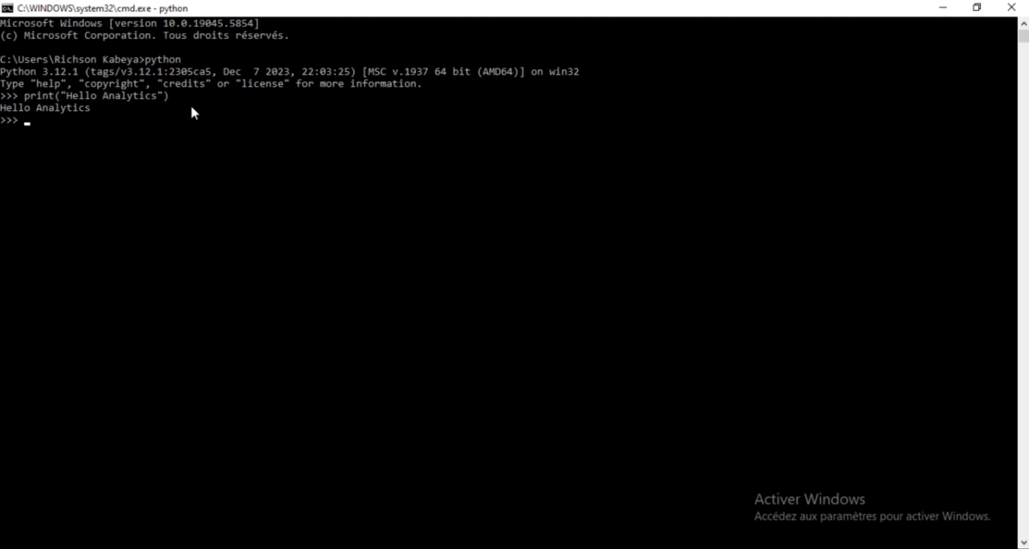
Highlight the output line of the print command to examine it, and clear the selection
left_click_drag(94, 119, 5, 114)
left_click(75, 107)
left_click(92, 105)
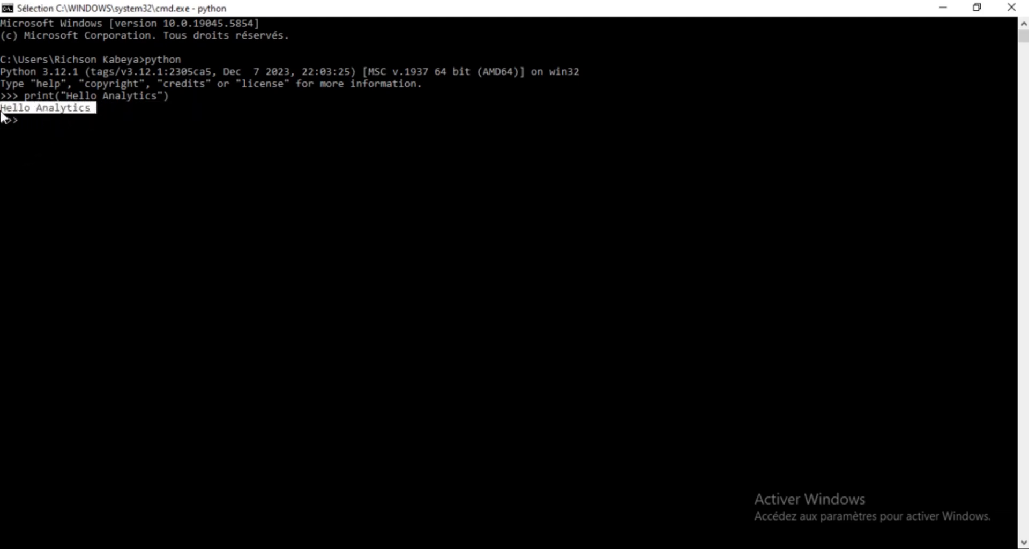
left_click(38, 120)
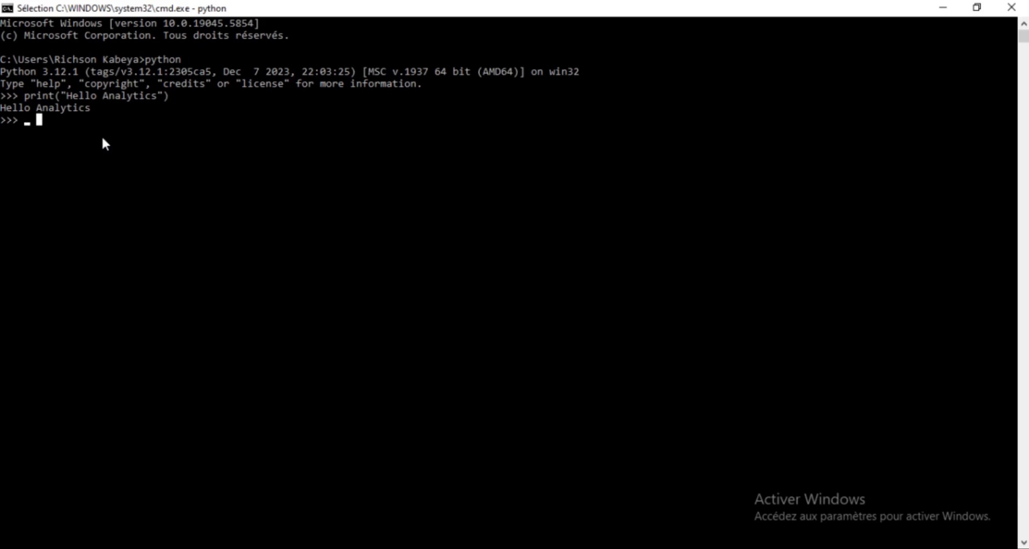
Leave the Python interpreter with exit()
type("ex")
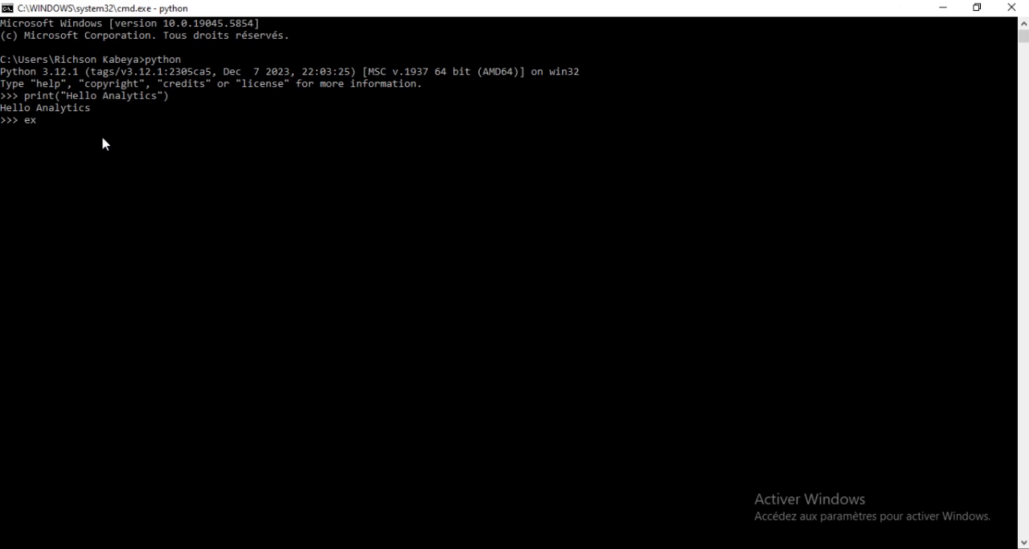
type("it()")
key("Return")
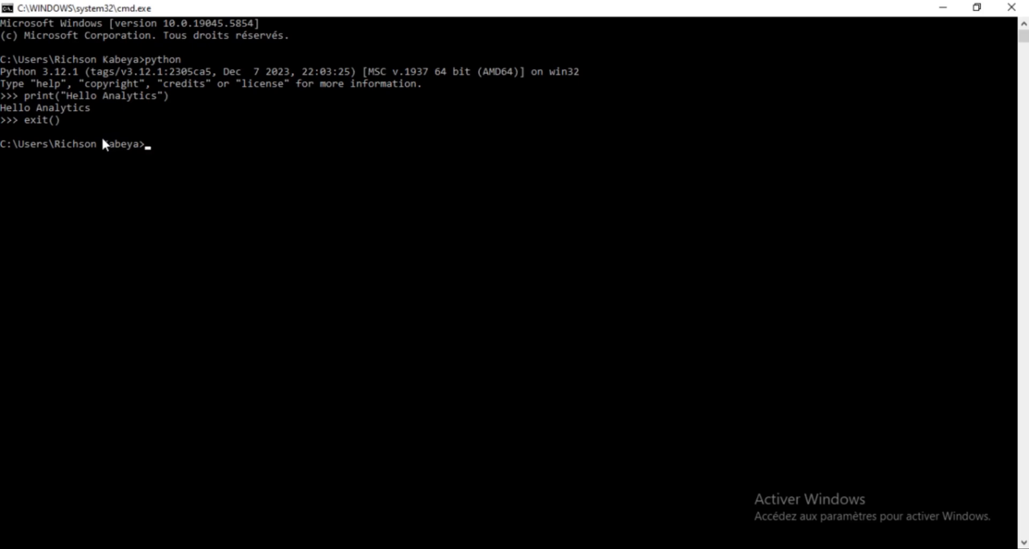
Check the installed pip version with pip -V, highlight the version in the output, and close the Command Prompt
type("pip -V")
key("Return")
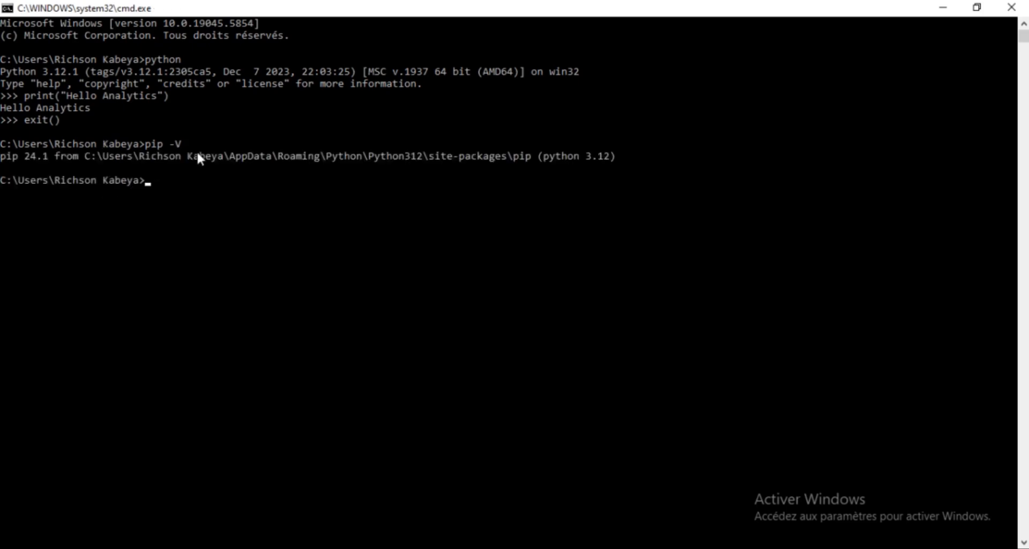
left_click_drag(2, 161, 77, 165)
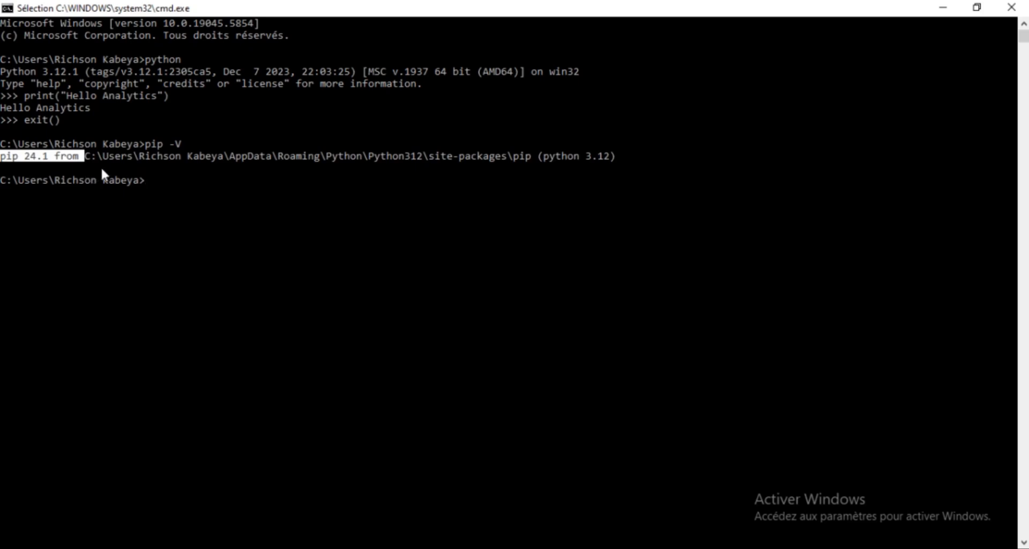
left_click(1011, 7)
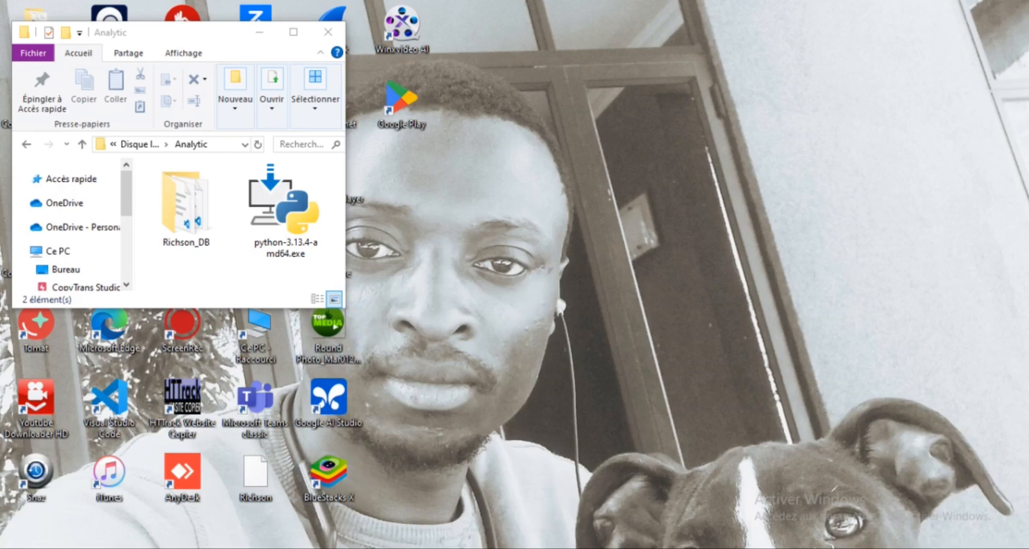
Find IDLE (Python 3.12 64-bit) through the Windows search, open it and maximize its shell window
key("super+s")
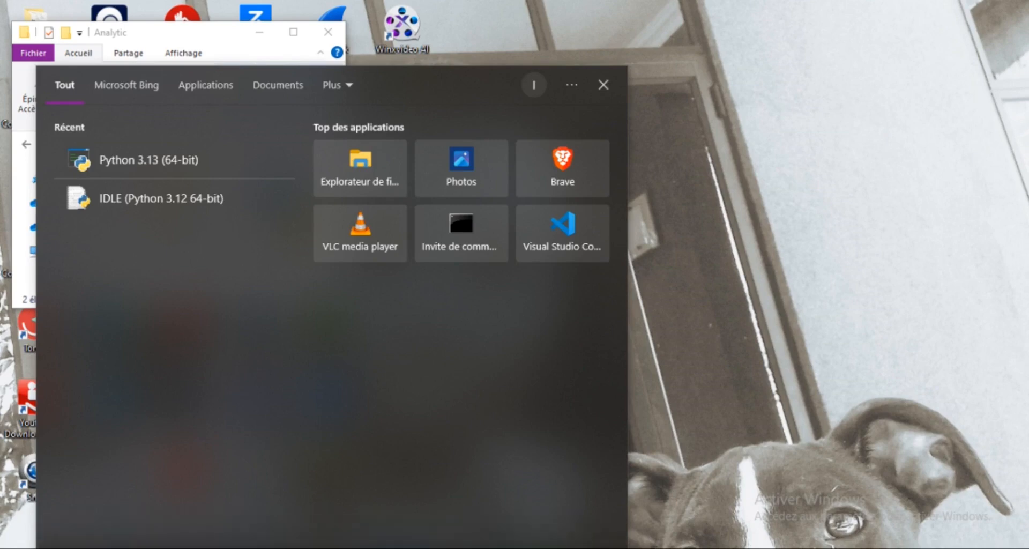
type("pyth")
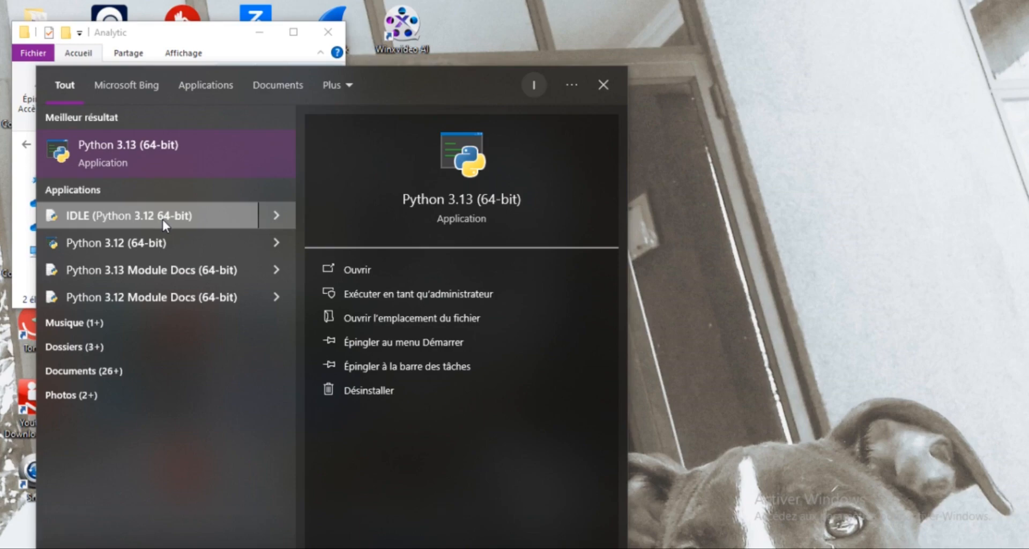
left_click(163, 220)
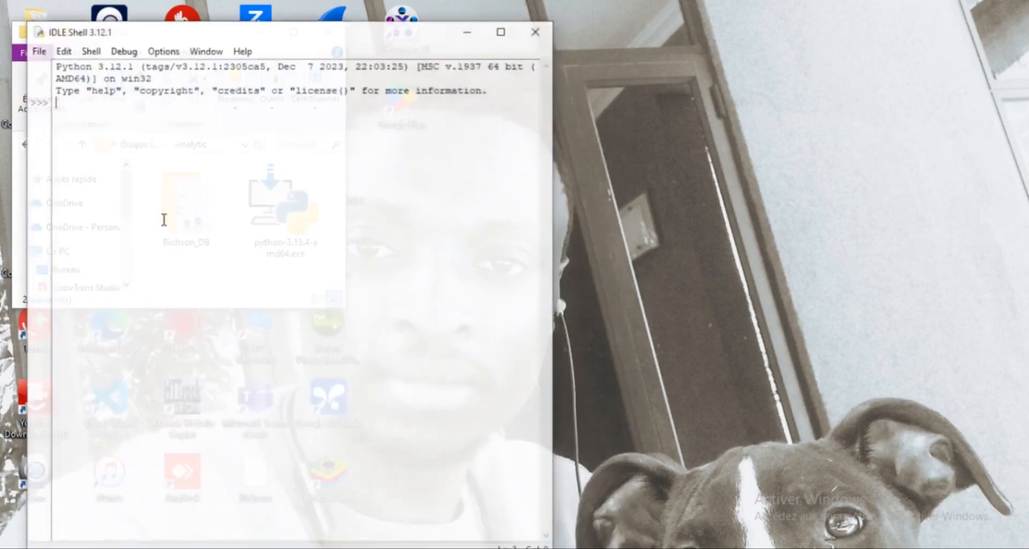
left_click(502, 31)
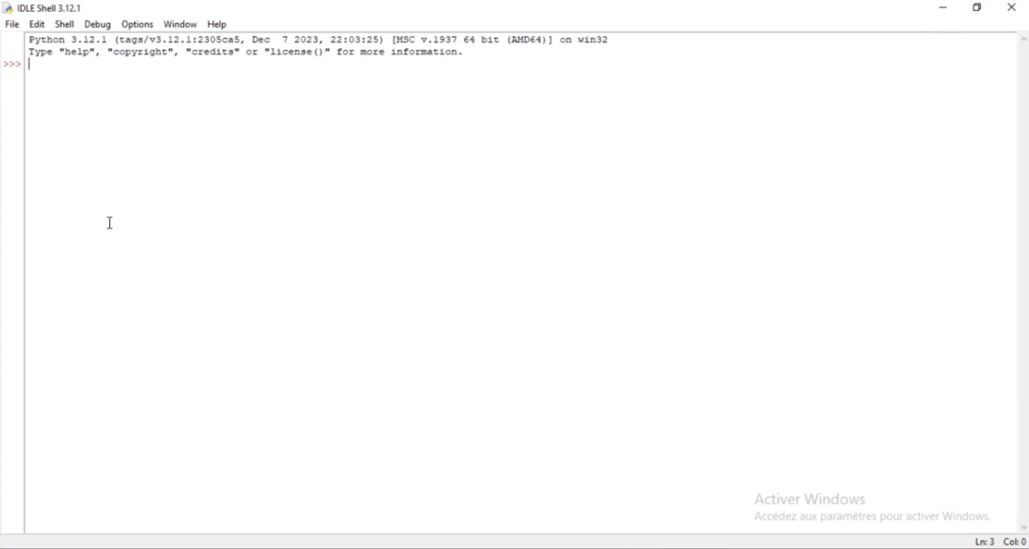
Print the text "Hello Analytics" with the print function in the IDLE Shell
type("print")
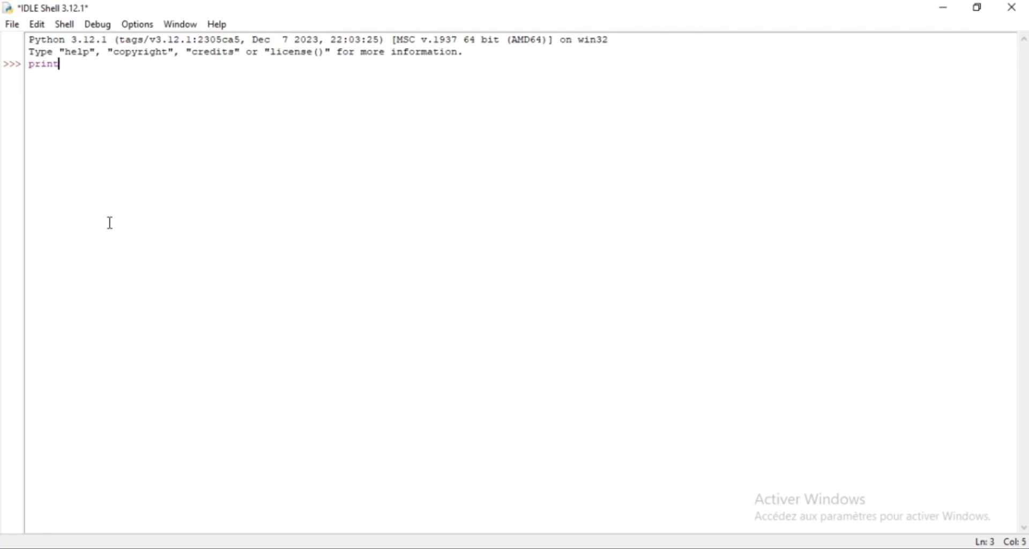
type("(")
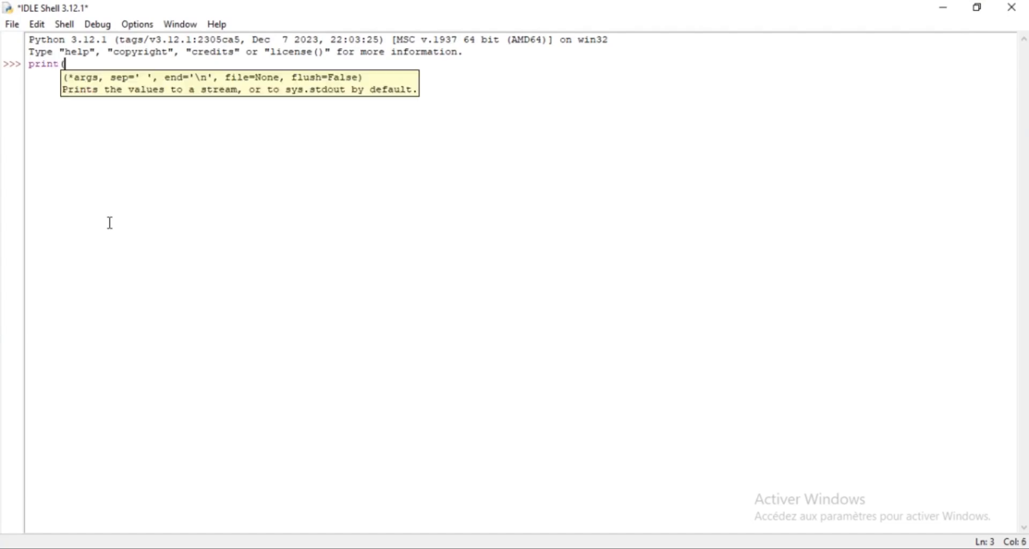
type("\"Hello")
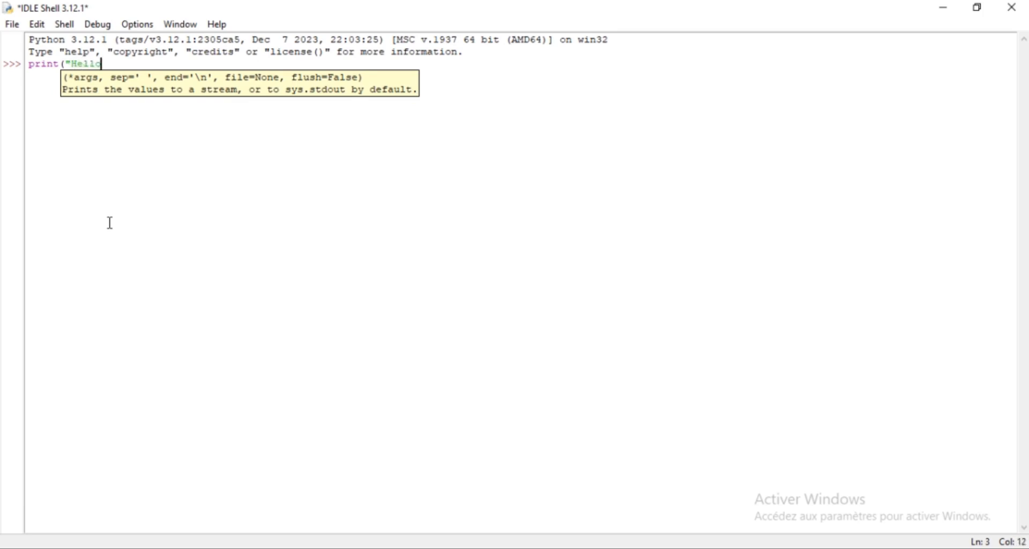
type(" Analytics\")")
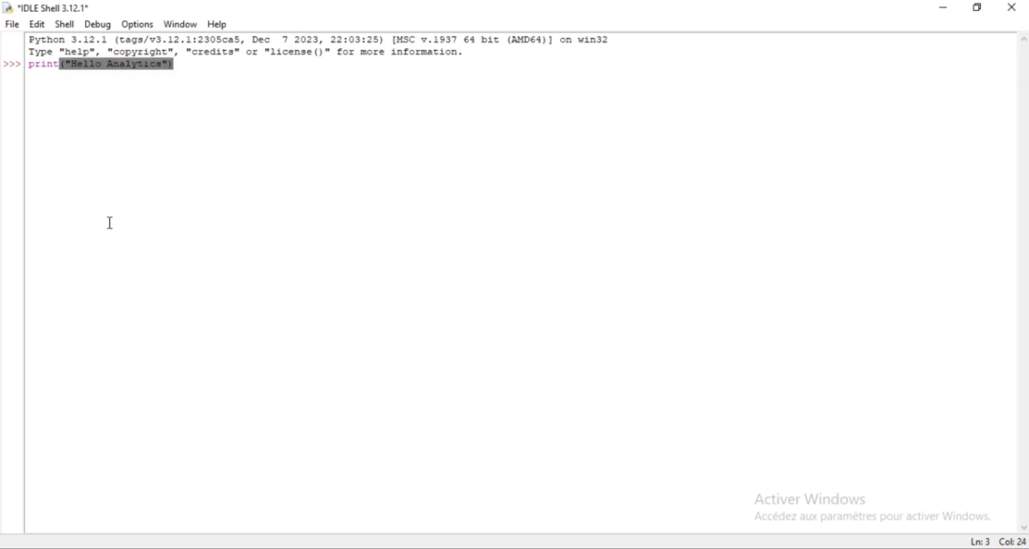
key("Return")
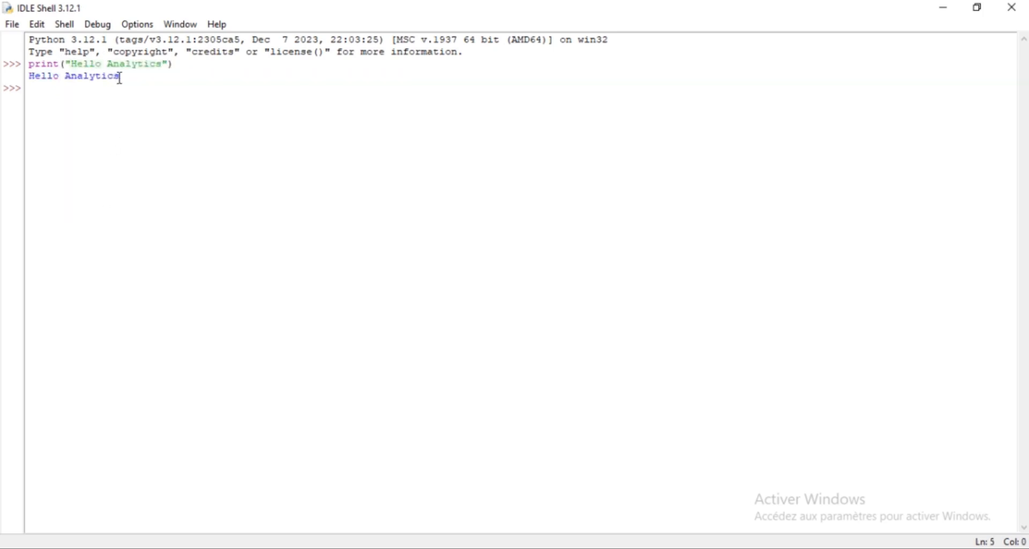
Highlight the printed output line in the IDLE Shell to examine it, and close the shell window
left_click_drag(119, 77, 29, 76)
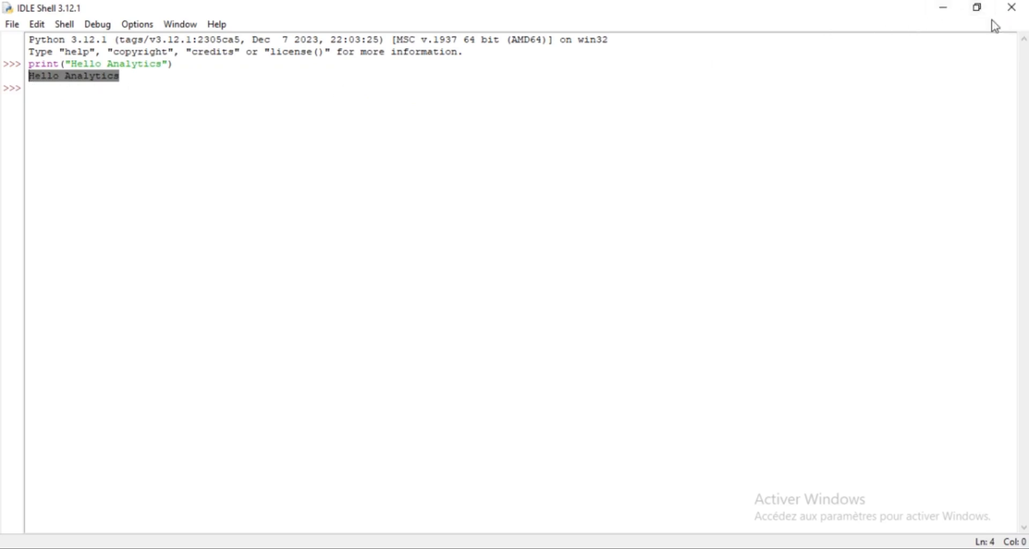
left_click(1010, 9)
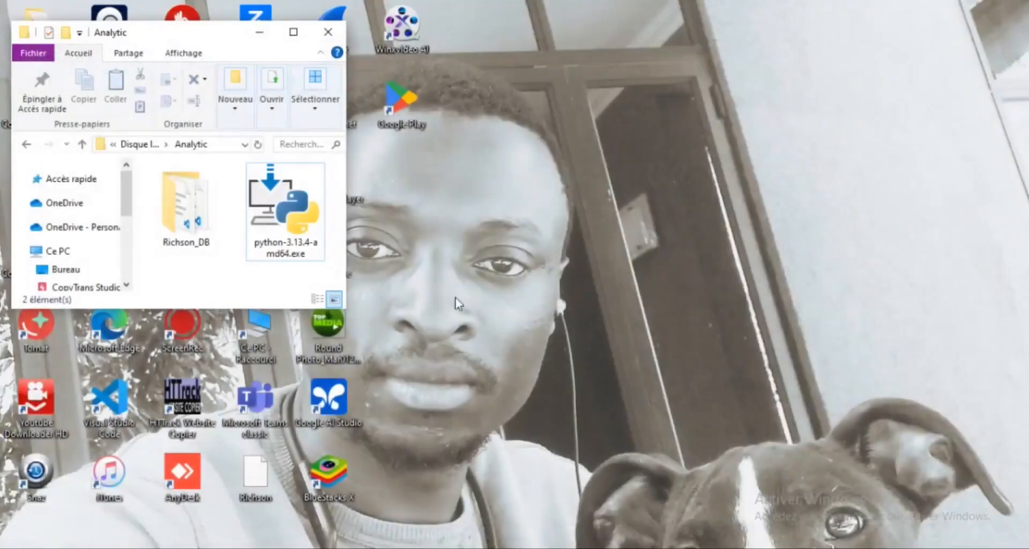
left_click(494, 316)
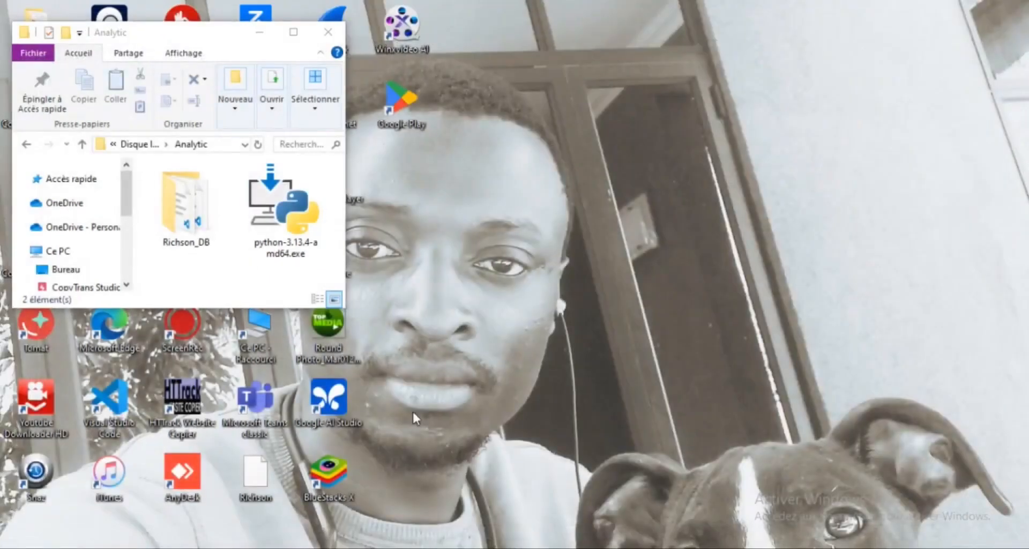
Search Windows for python, open the Python 3.13 (64-bit) app and maximize its console window
key("super+s")
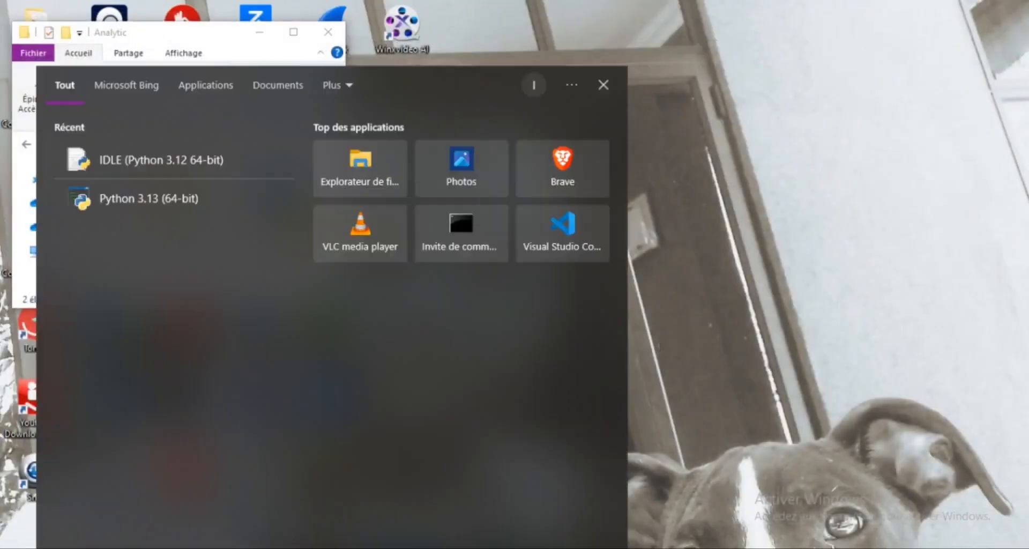
type("pytho")
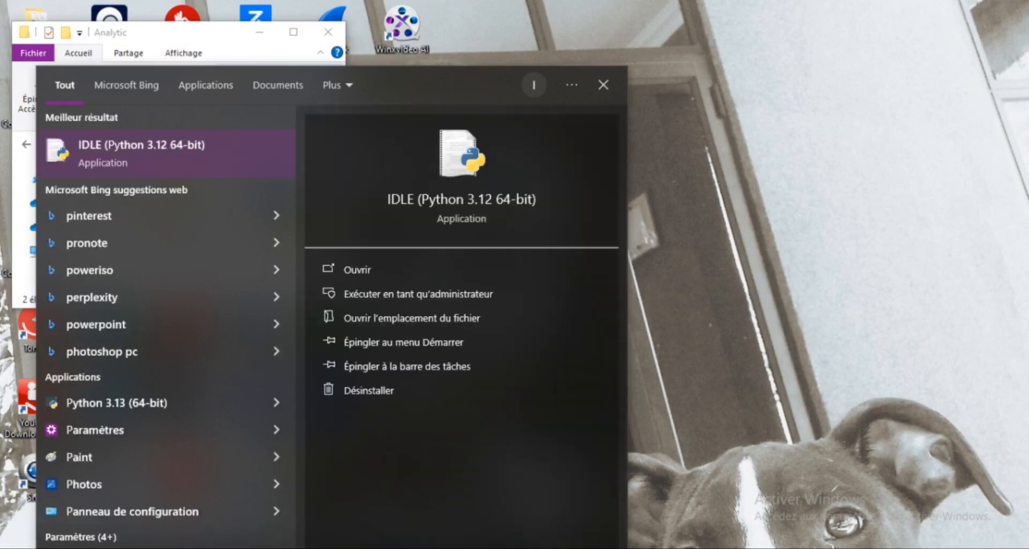
type("n")
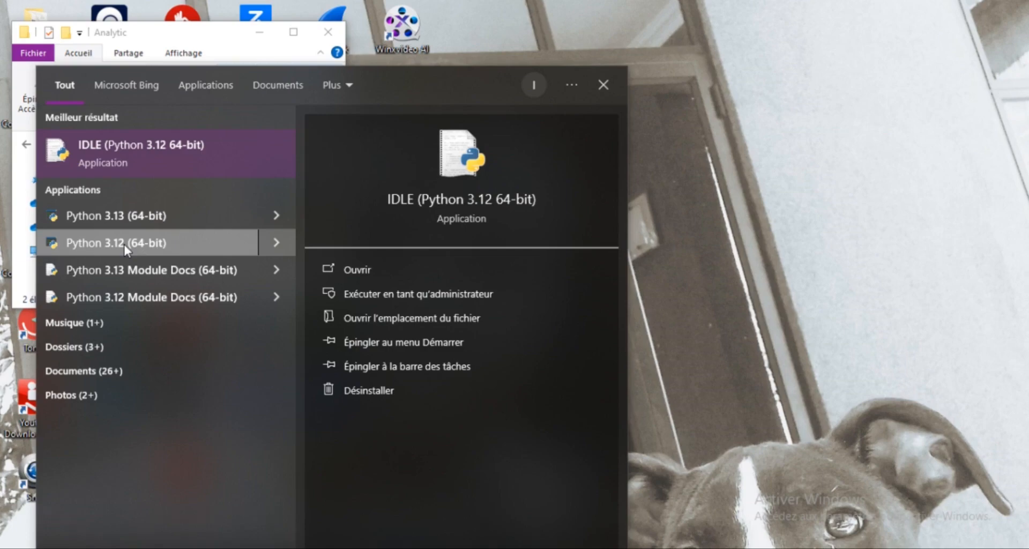
left_click(125, 216)
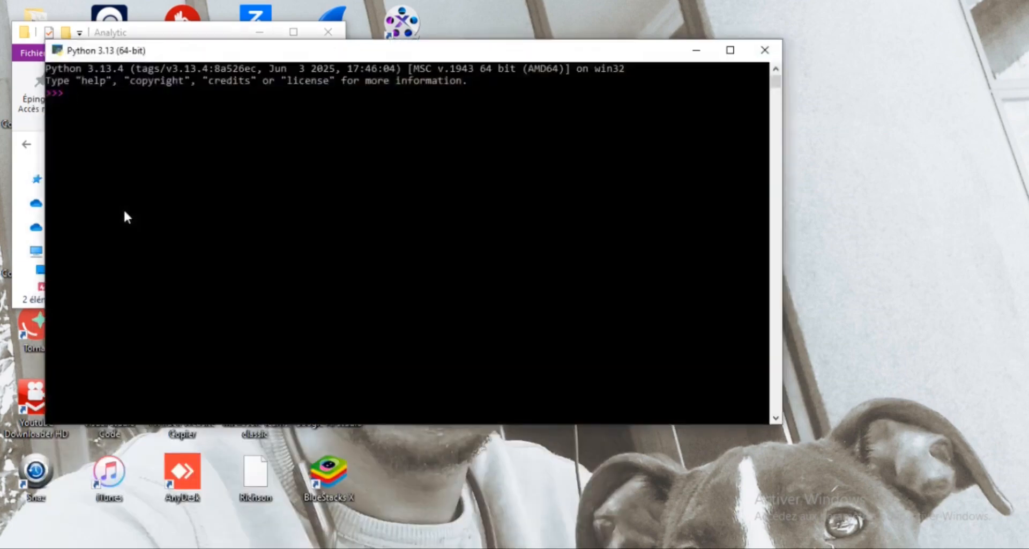
left_click(728, 51)
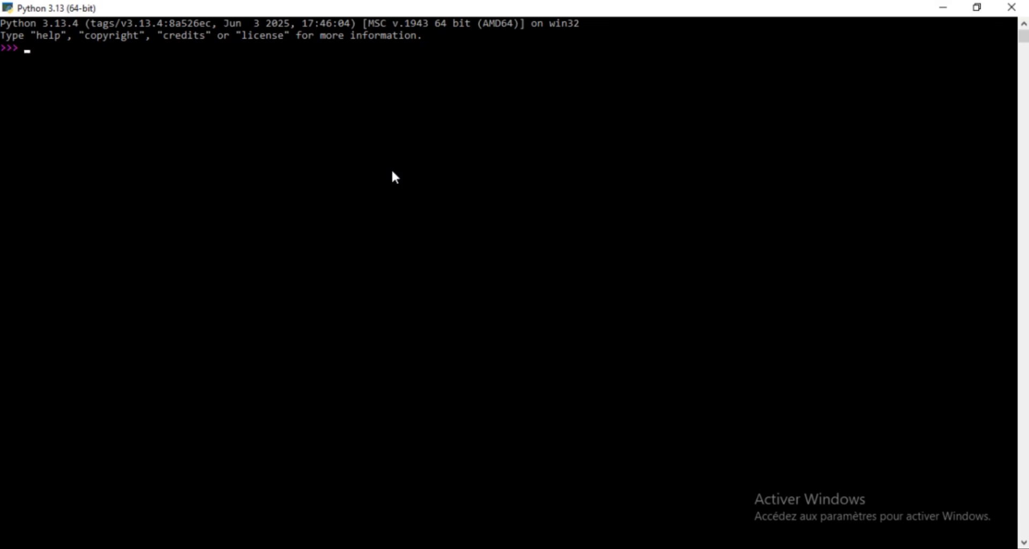
Print the text "Hello Analytics" with the print function in the Python 3.13 console and highlight the output line to examine it
type("python")
key("BackSpace")
key("BackSpace")
key("BackSpace")
key("BackSpace")
key("BackSpace")
type("rint(\"Hello Analy")
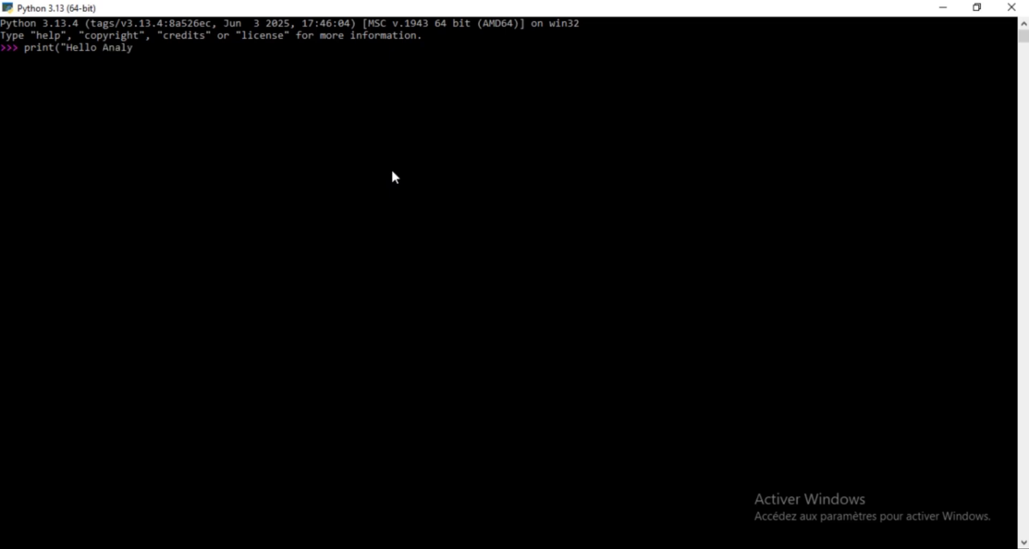
type("tics\")")
key("Return")
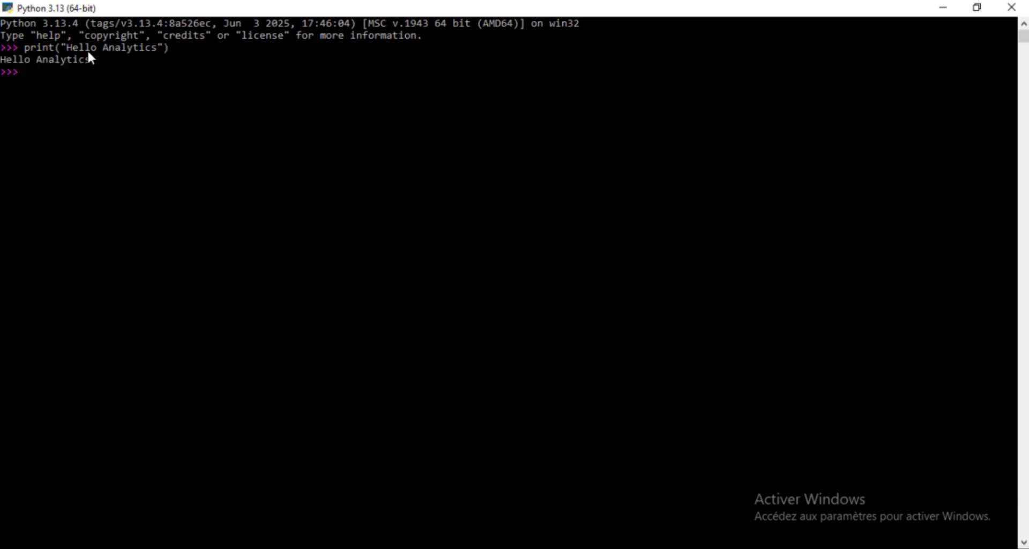
left_click_drag(90, 59, 3, 65)
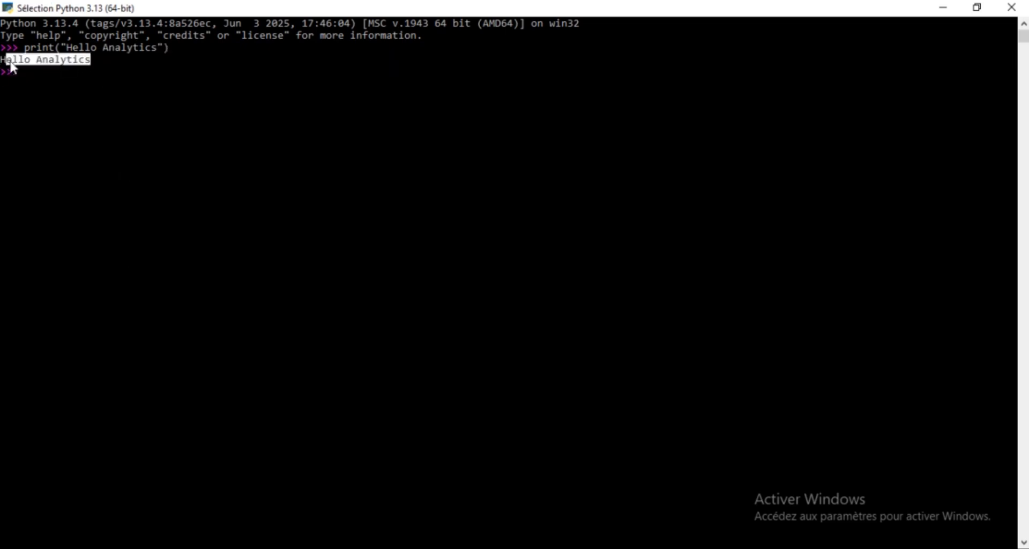
left_click(103, 59)
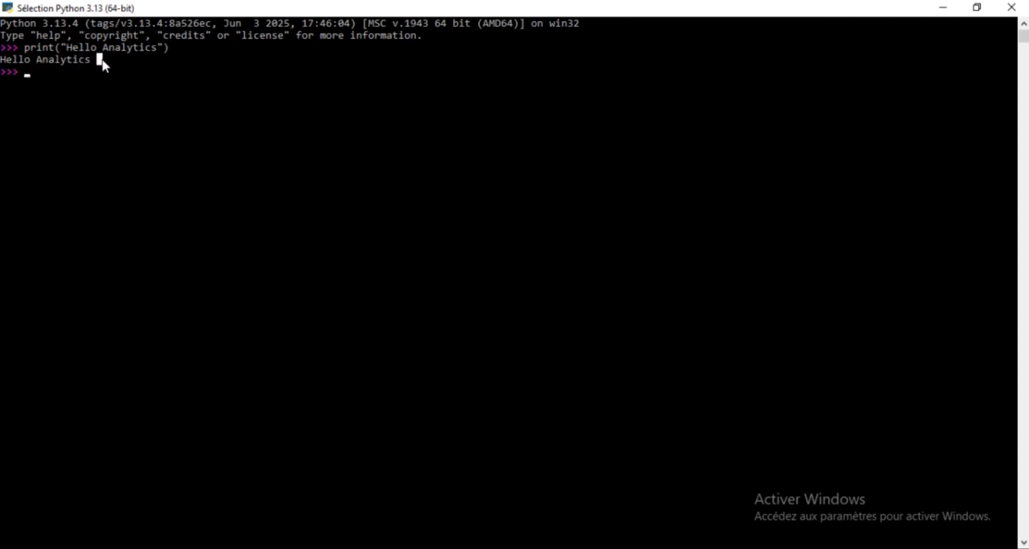